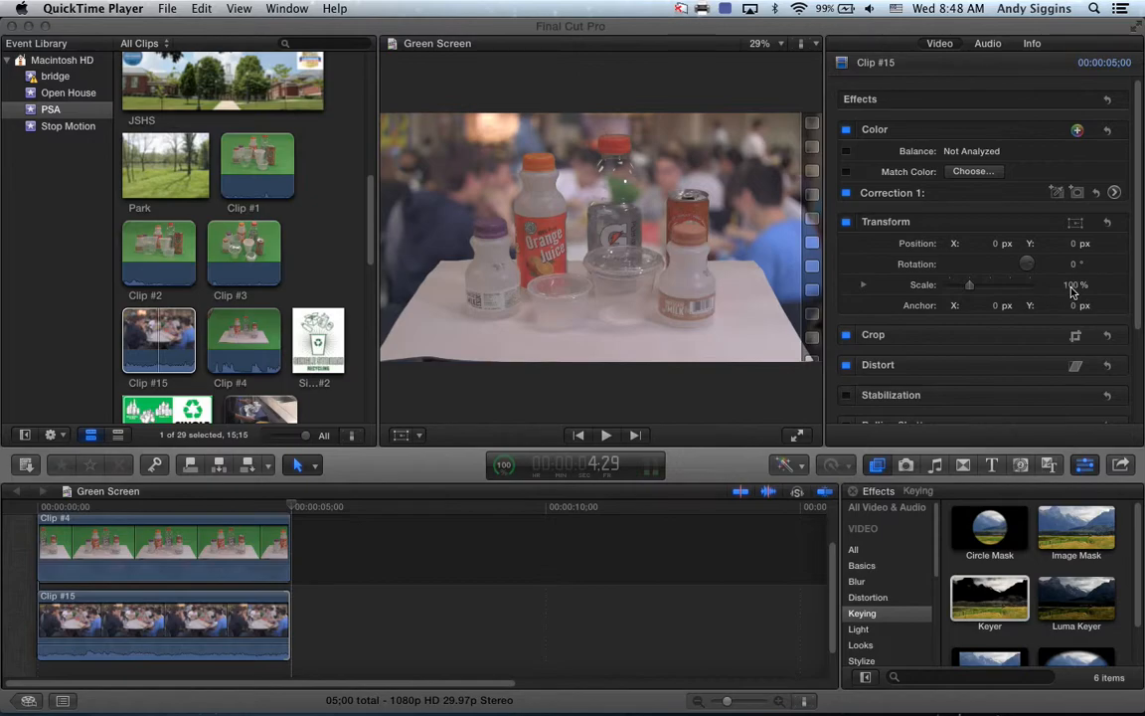
Step: Try different scales on the cafeteria clip, then rotate it about 39° with X near -85 px
drag(969, 285, 1001, 289)
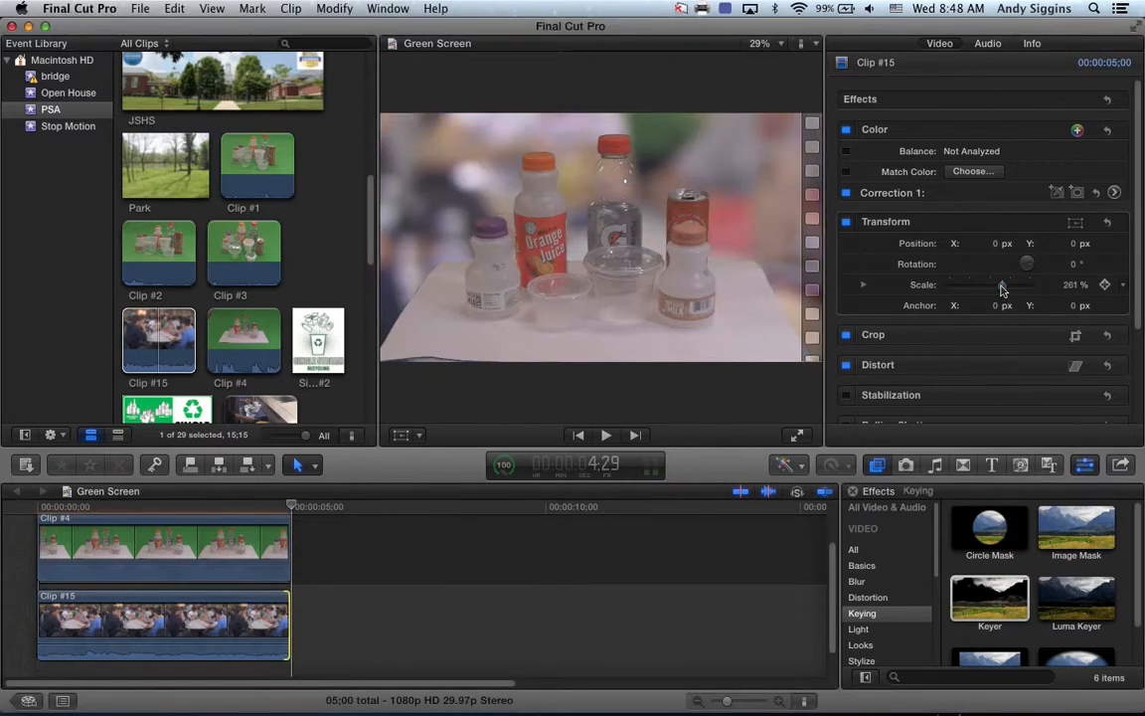
drag(1004, 288, 973, 288)
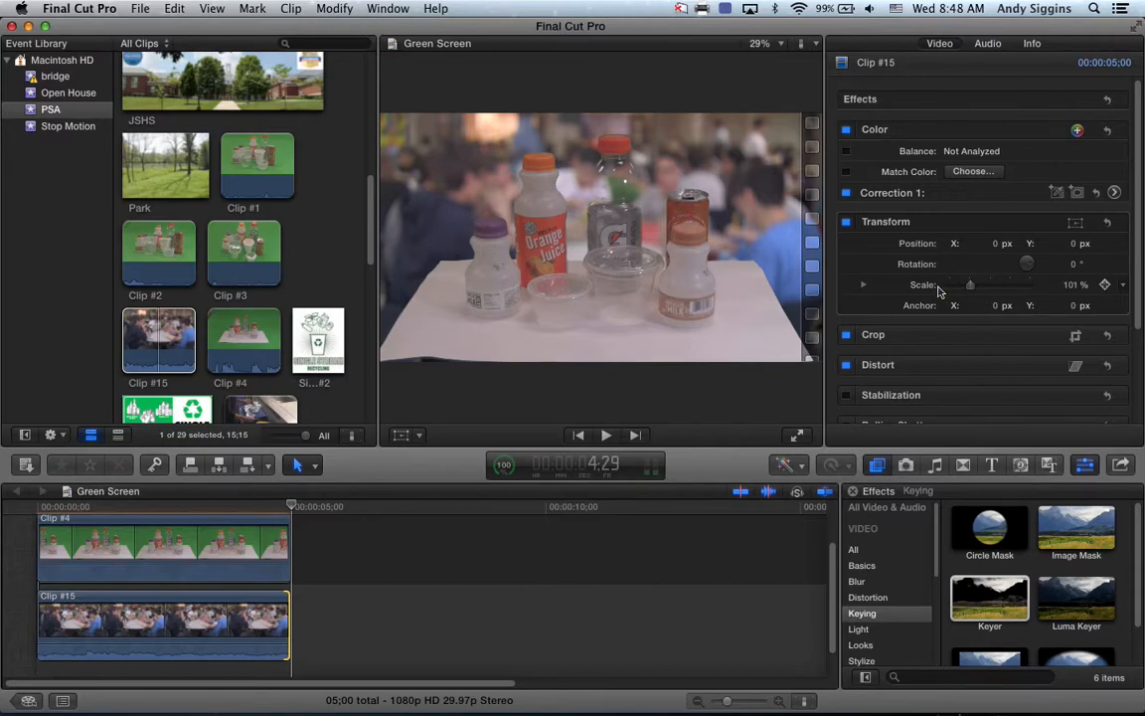
drag(1027, 263, 959, 242)
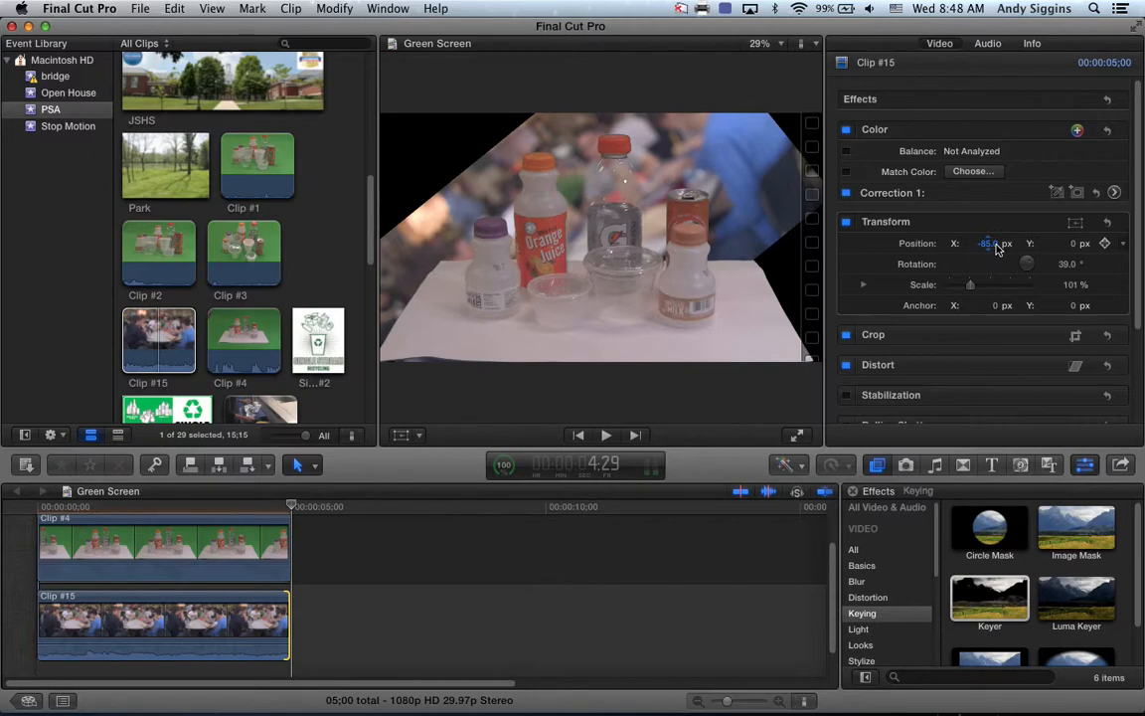
Step: Use Reset Parameter on Clip #15's Position, Rotation and Scale to restore 0 px, 0° and 100%
click(1122, 242)
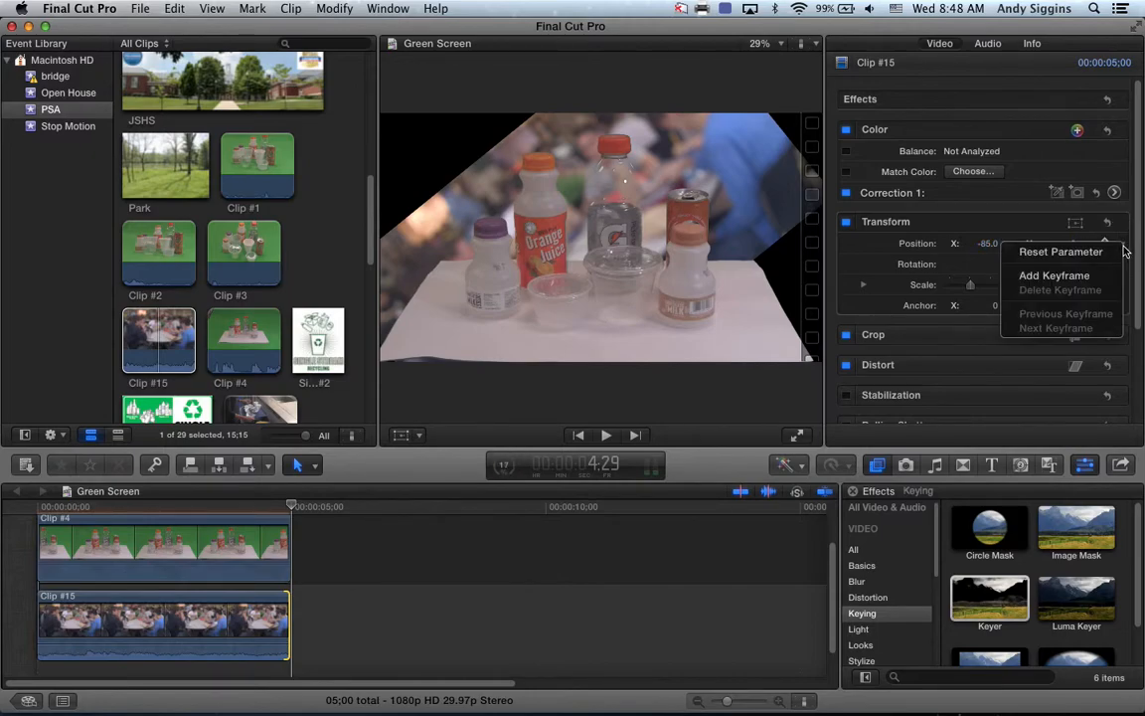
click(1060, 251)
click(1122, 264)
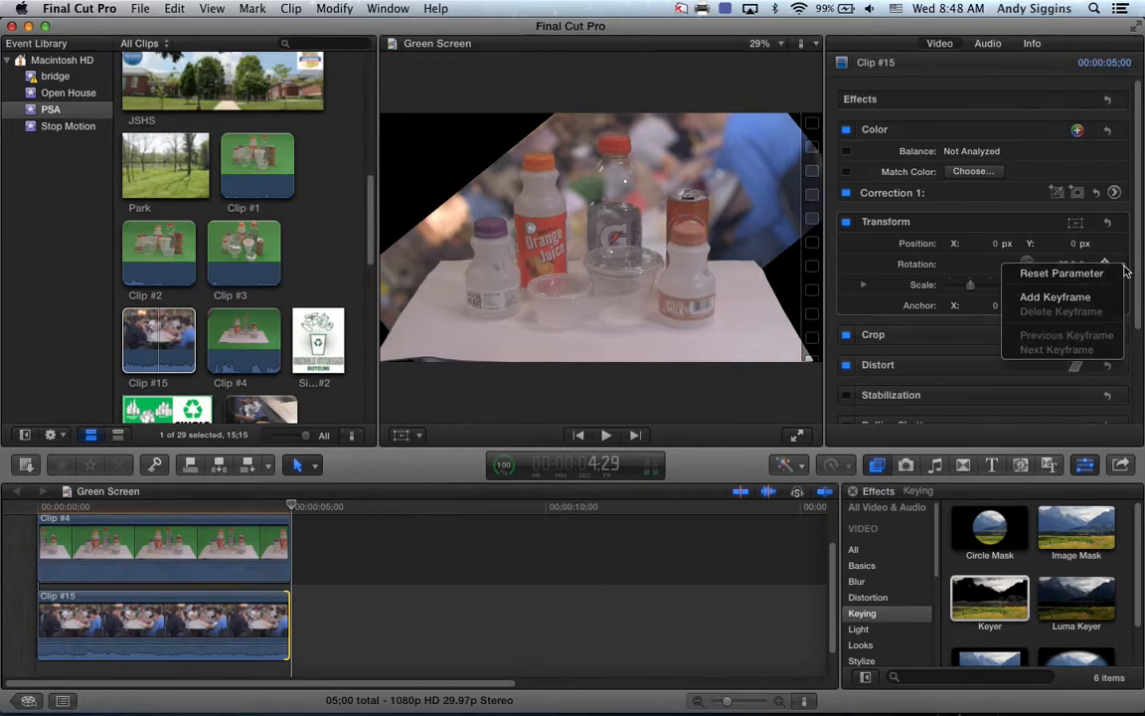
click(1121, 274)
click(1123, 285)
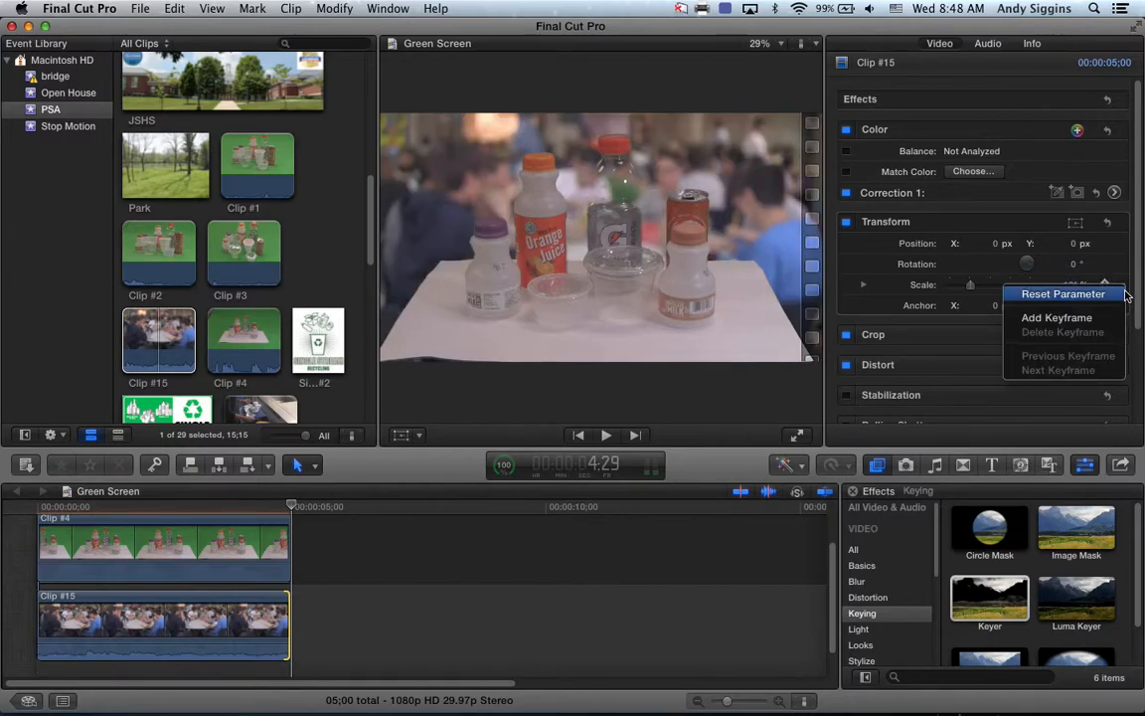
click(1120, 297)
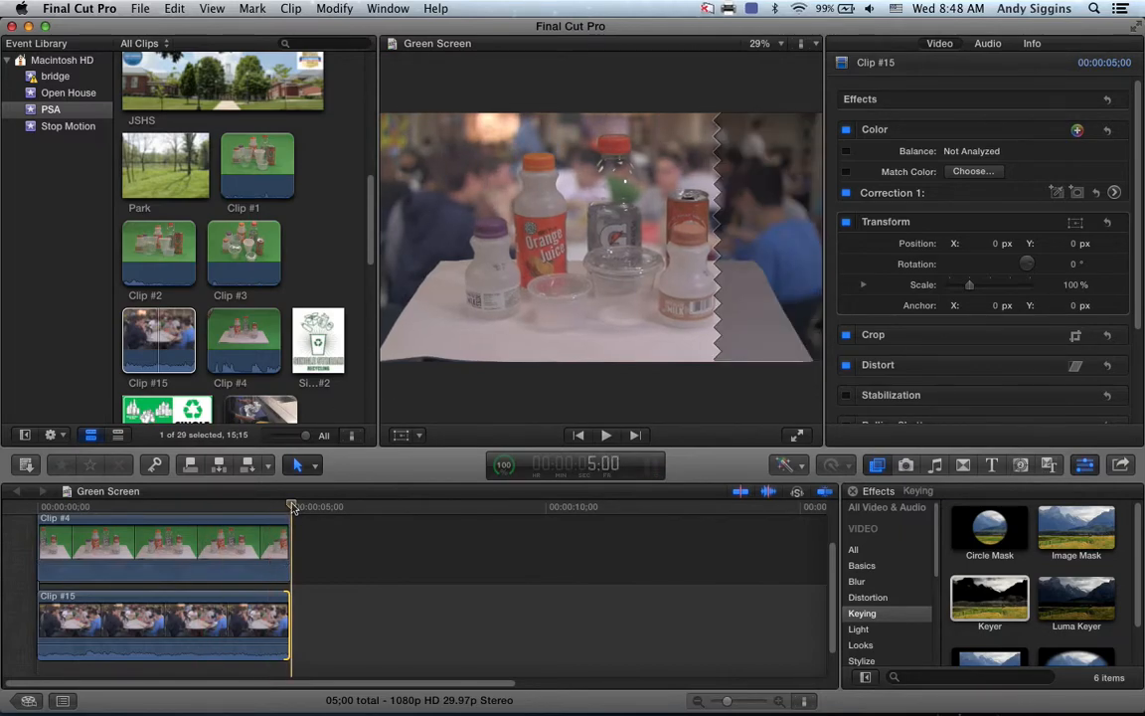
drag(291, 507, 38, 507)
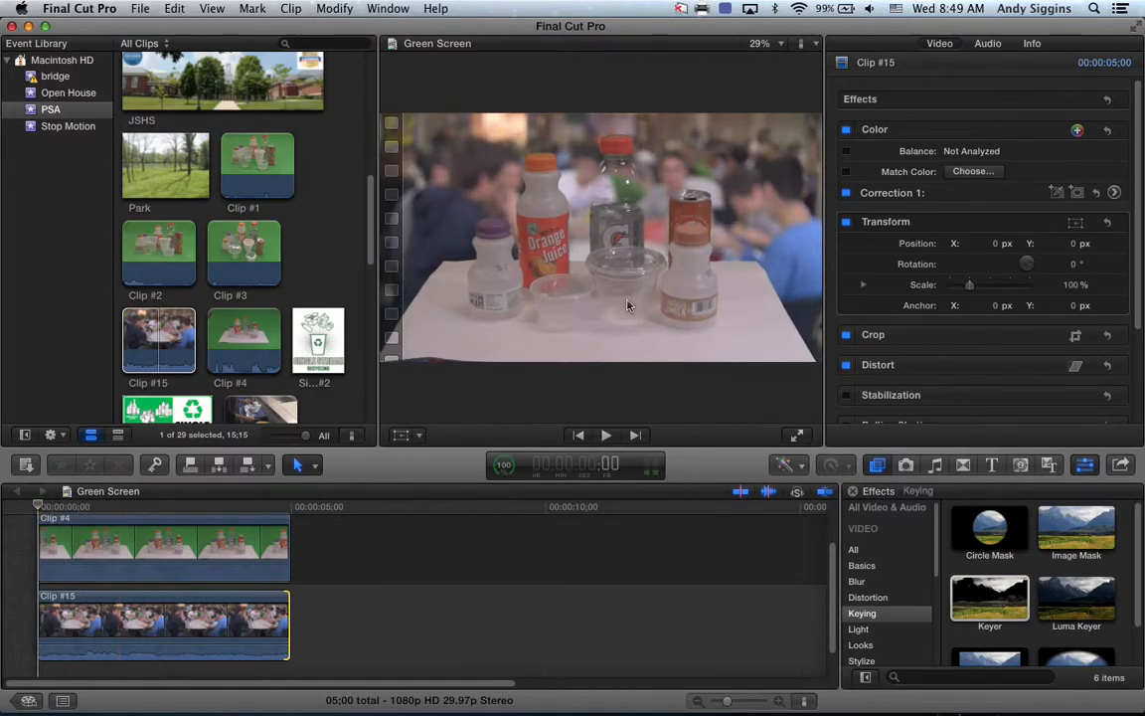
mouse_move(37, 505)
mouse_down()
mouse_move(280, 514)
mouse_move(267, 525)
mouse_move(38, 506)
mouse_up()
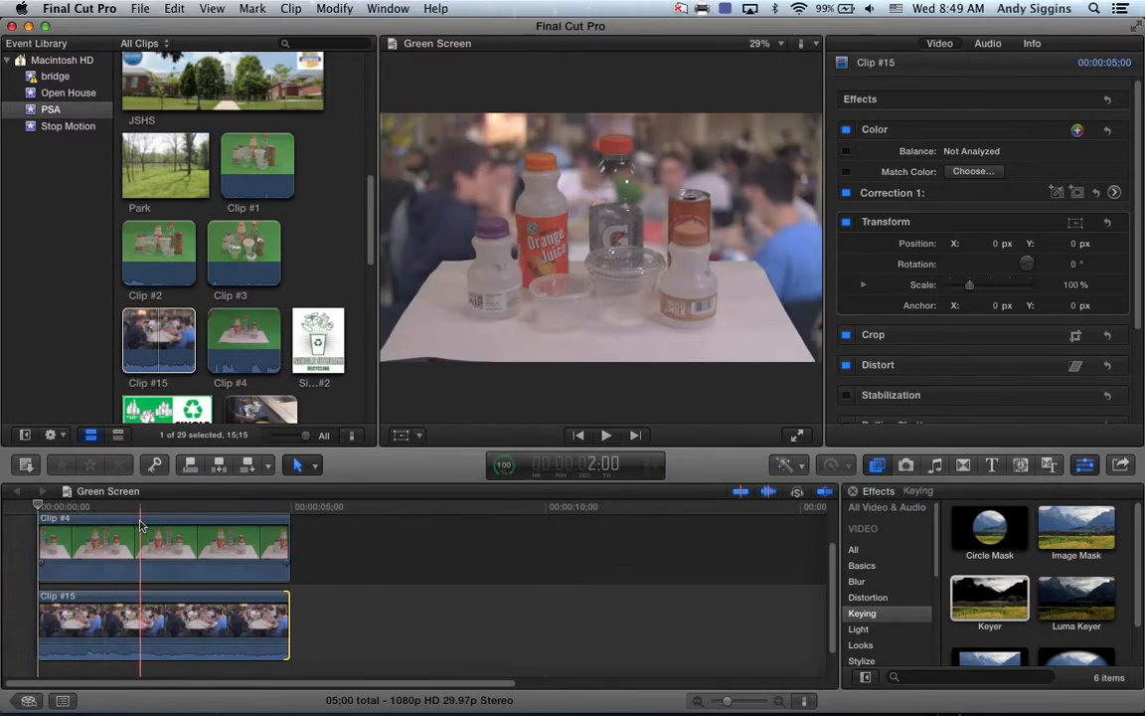
mouse_move(38, 507)
mouse_down()
mouse_move(242, 507)
mouse_move(39, 507)
mouse_up()
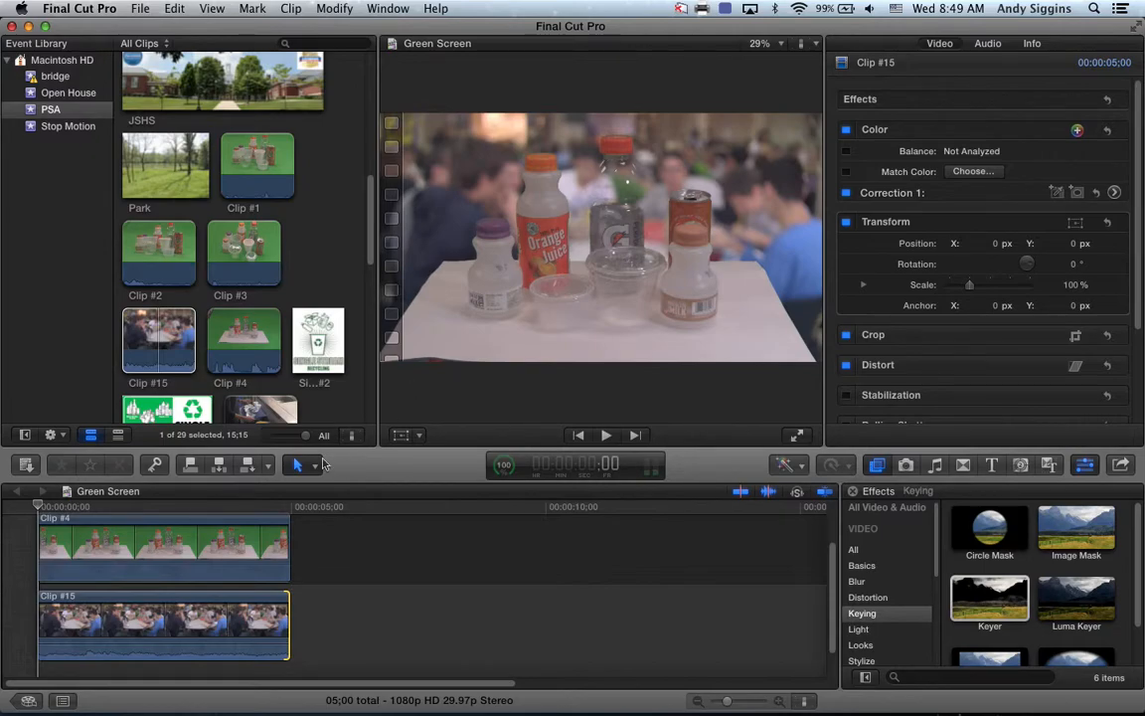
Step: Select green-screen Clip #4, collapse its Keyer section, and return the playhead to the start
click(99, 551)
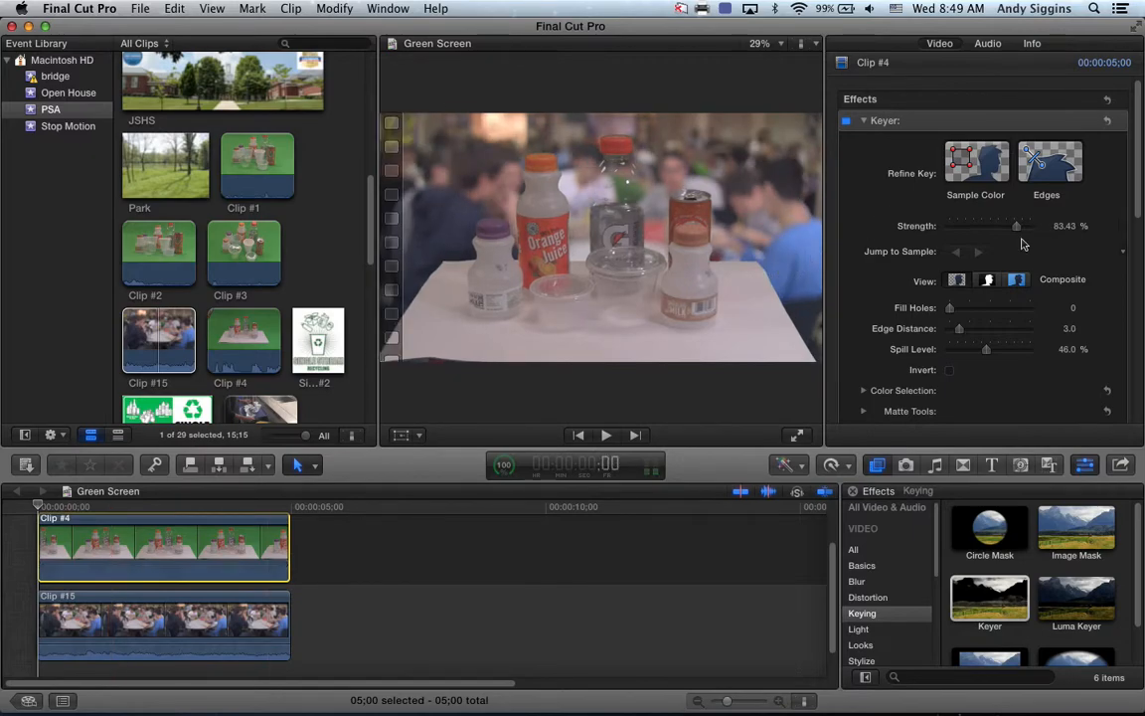
click(864, 121)
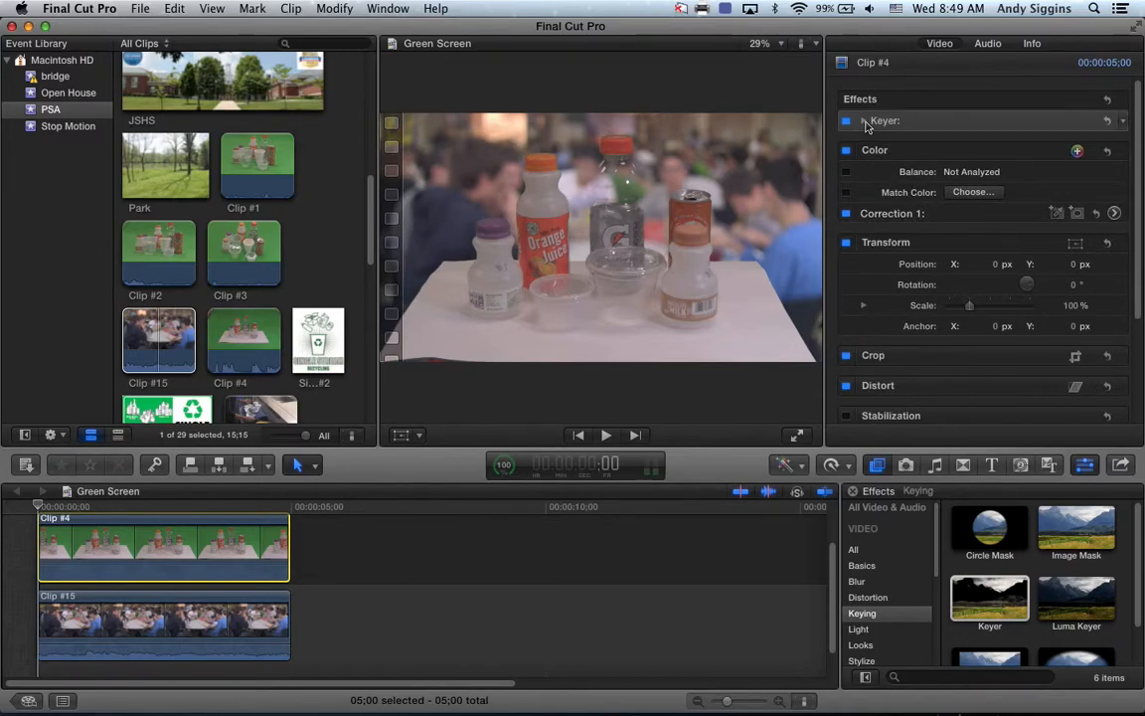
click(865, 121)
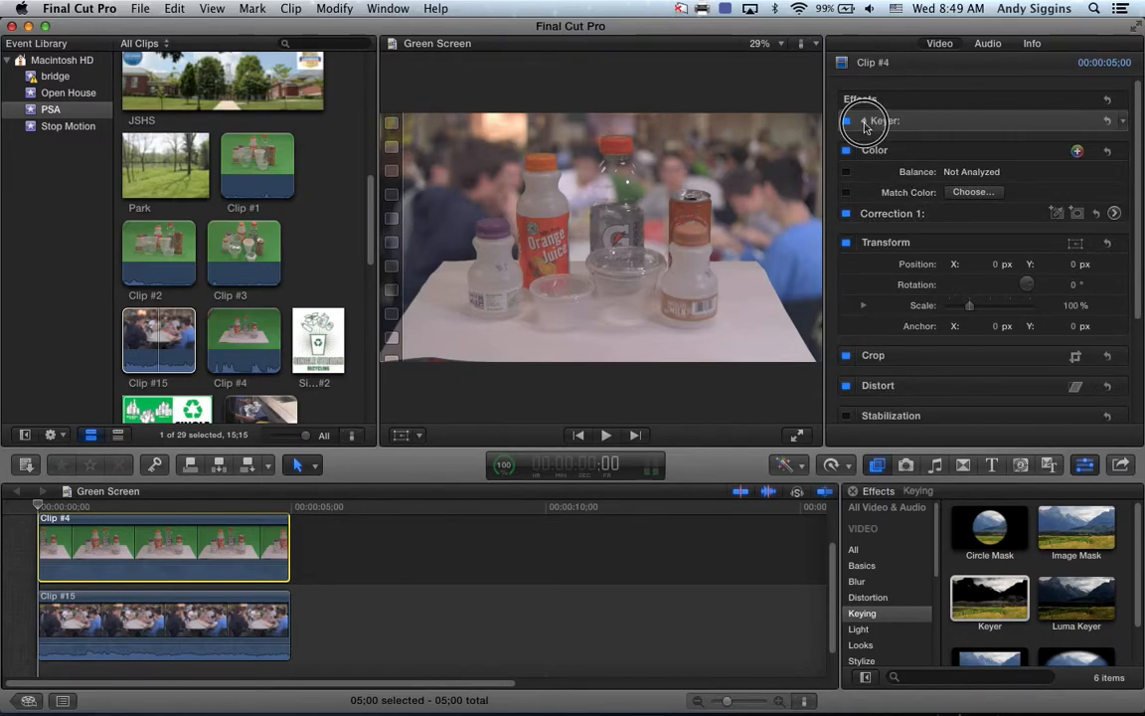
click(864, 121)
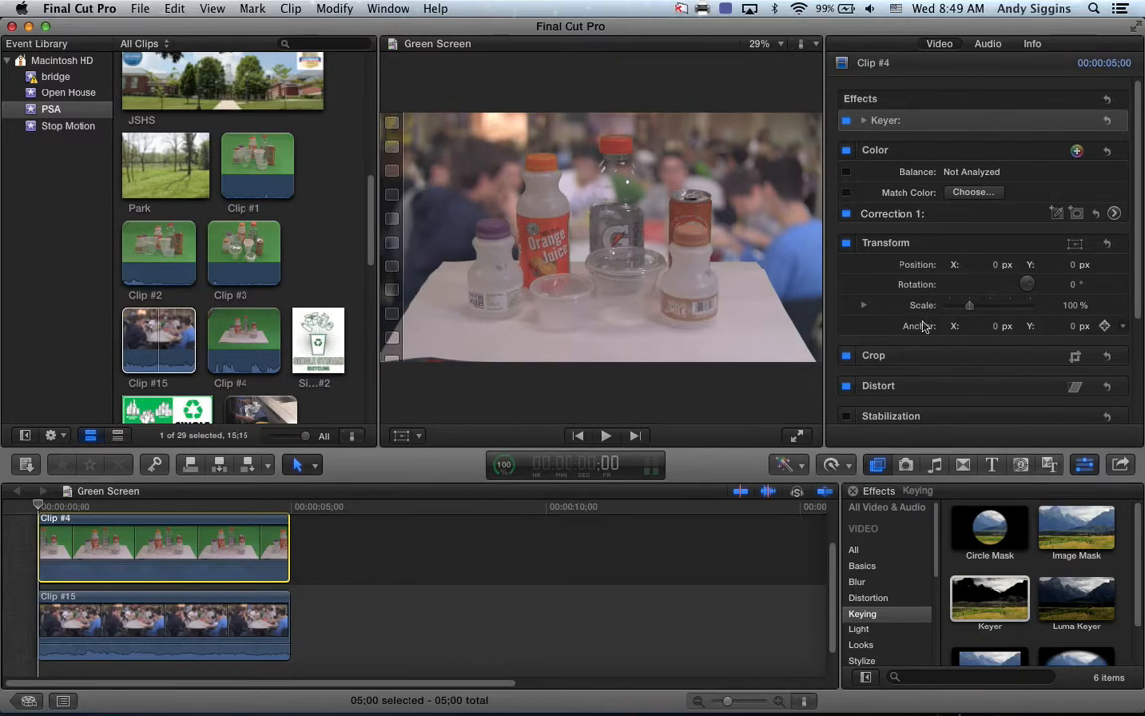
click(38, 506)
Step: Shrink the bottles clip to 20% and place it at X 19, Y -95 px on the table
click(970, 307)
drag(970, 307, 954, 315)
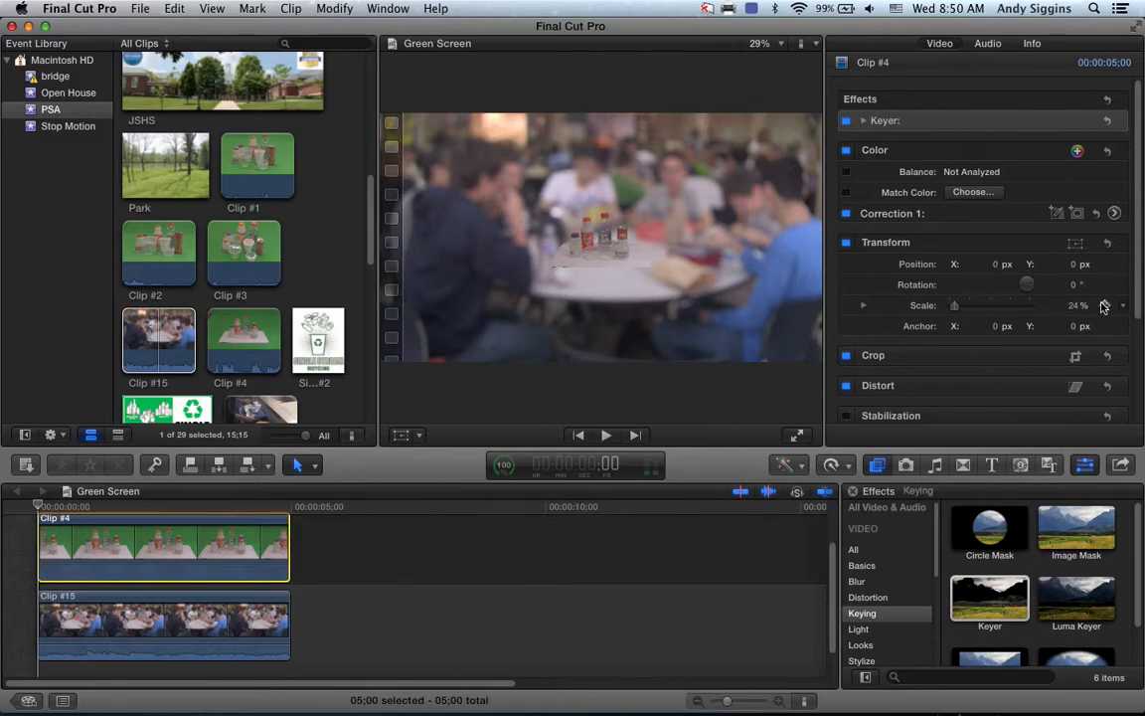
drag(997, 264, 992, 263)
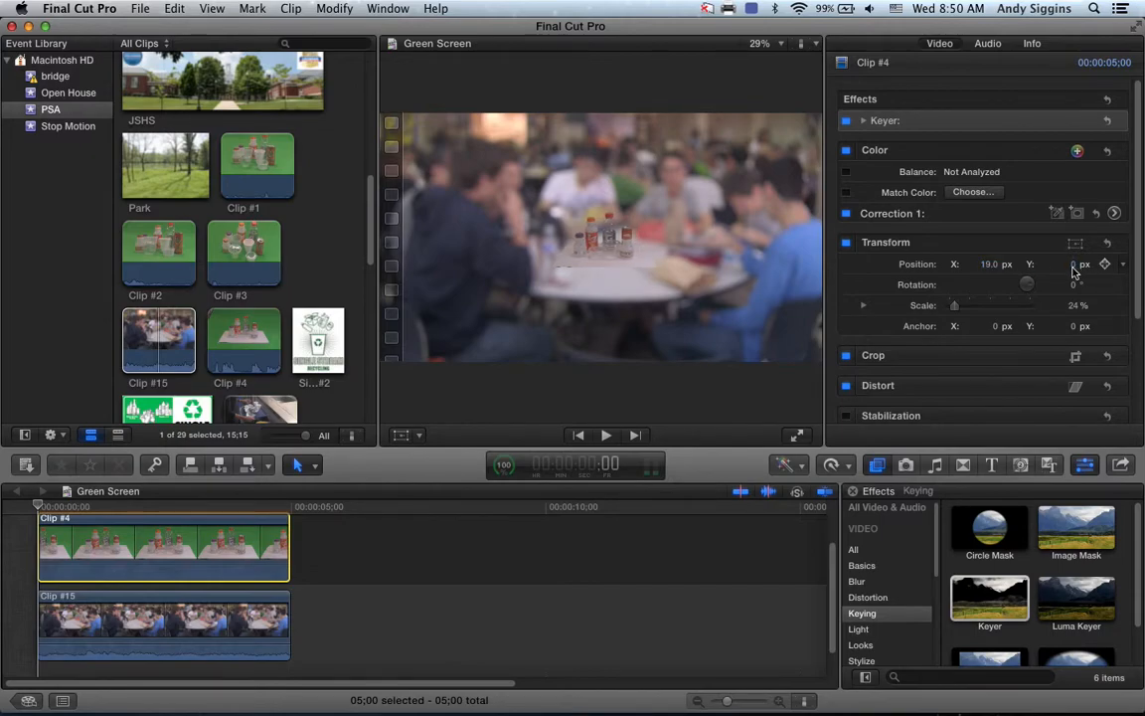
drag(1073, 264, 1073, 274)
drag(953, 306, 956, 309)
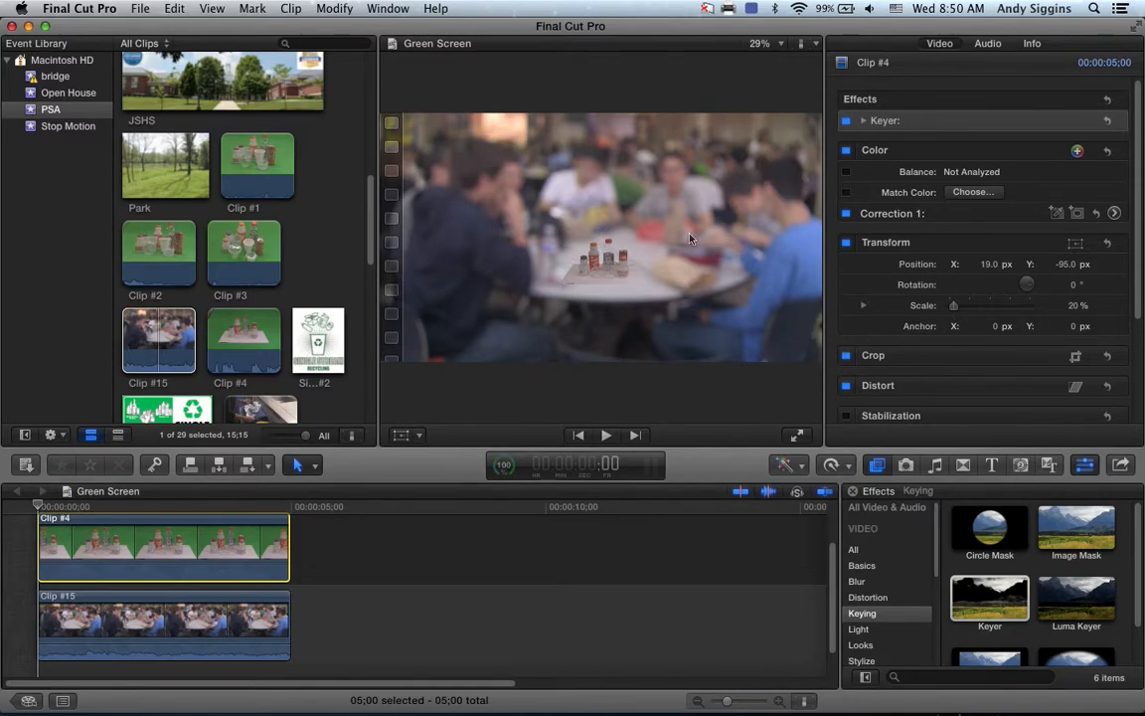
mouse_move(1123, 311)
mouse_move(1106, 267)
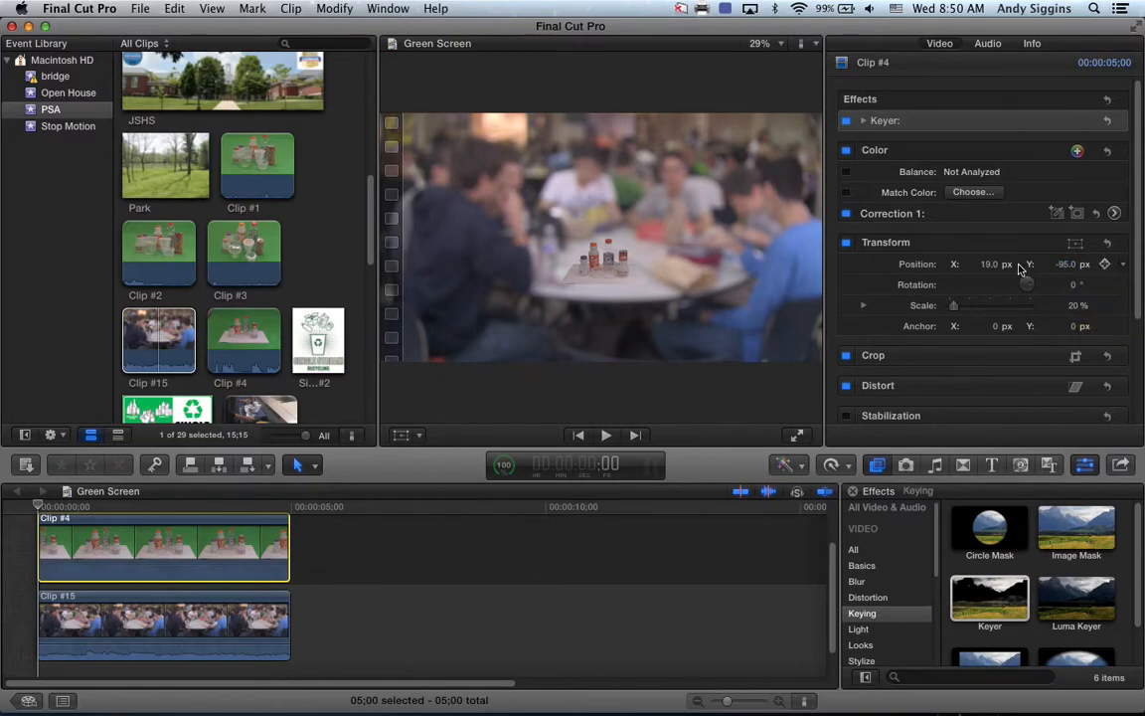
Step: Add starting Position and Scale keyframes at the clip start, then move the playhead toward 4 s
click(1078, 267)
click(1106, 264)
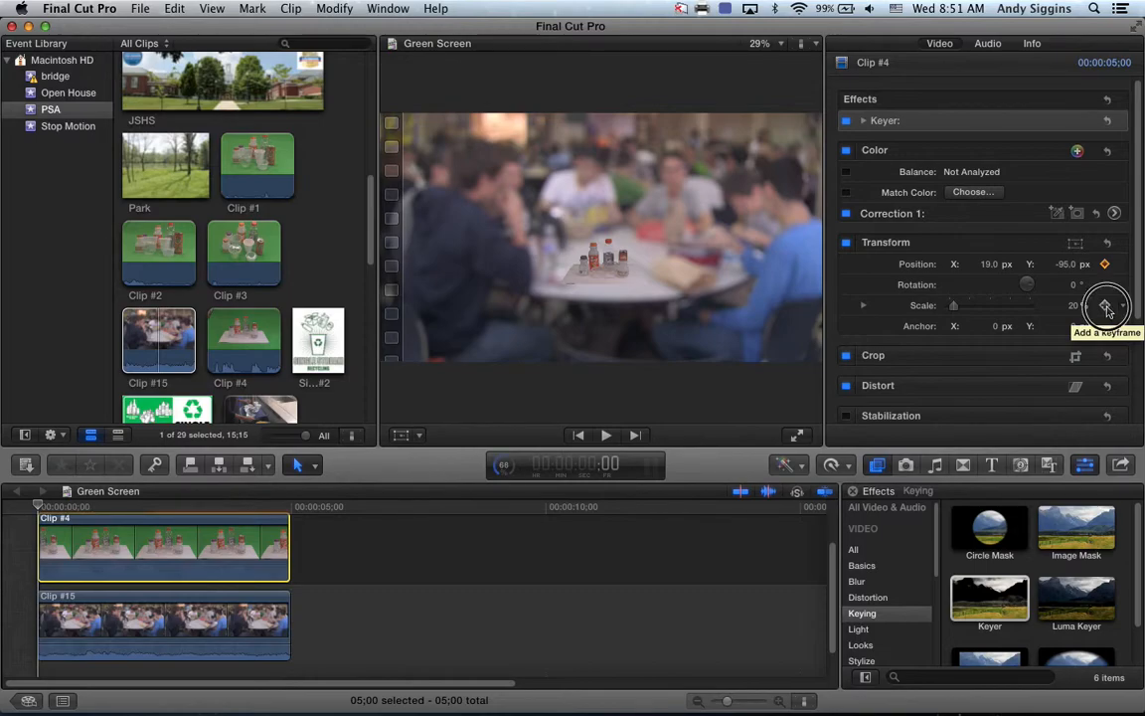
click(1105, 307)
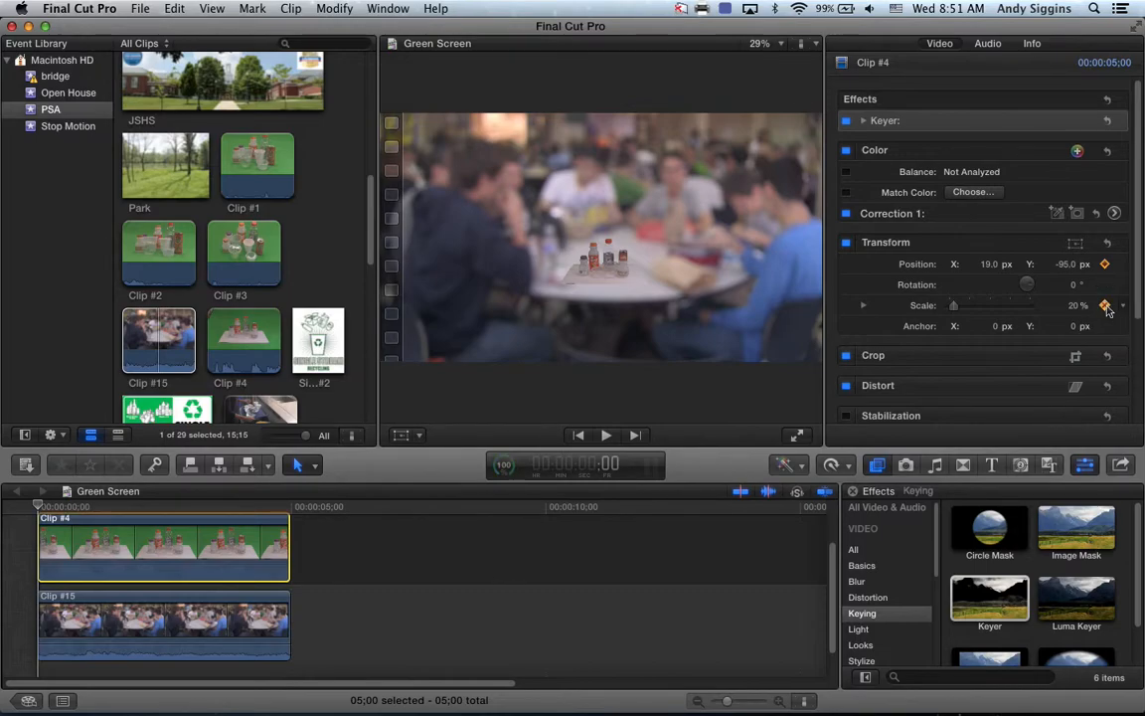
click(39, 506)
drag(39, 507, 255, 505)
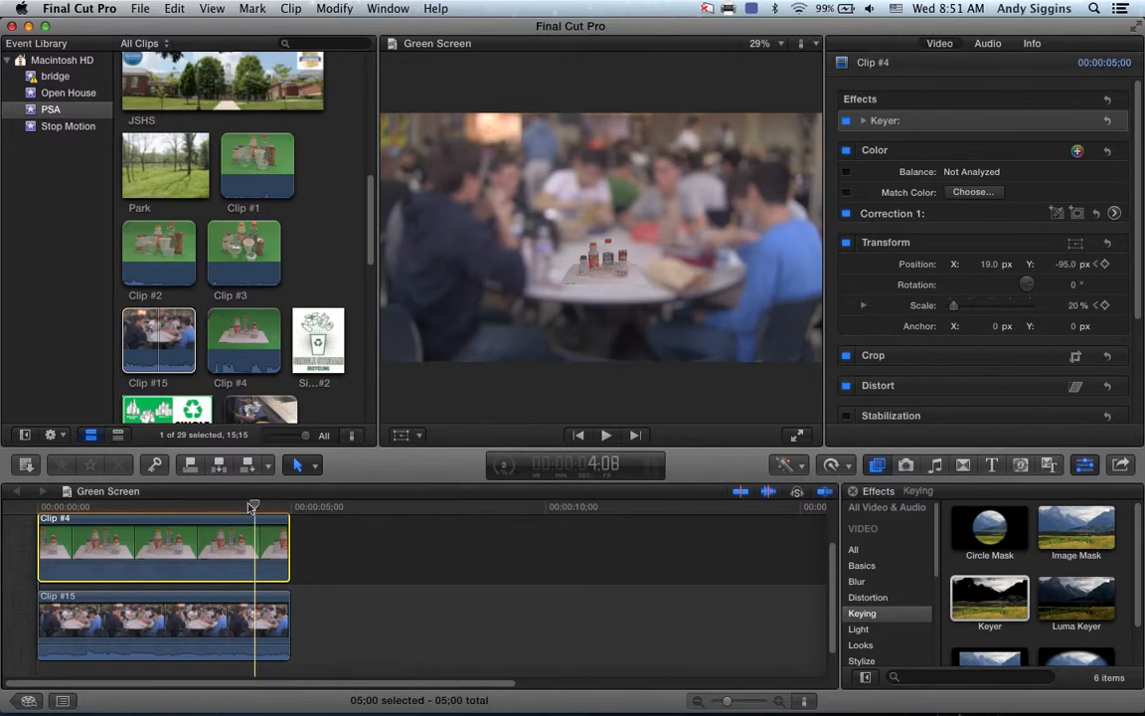
Step: Set end keyframes with the bottles clip at 100% scale and position X 16, Y -36 px
drag(953, 305, 972, 312)
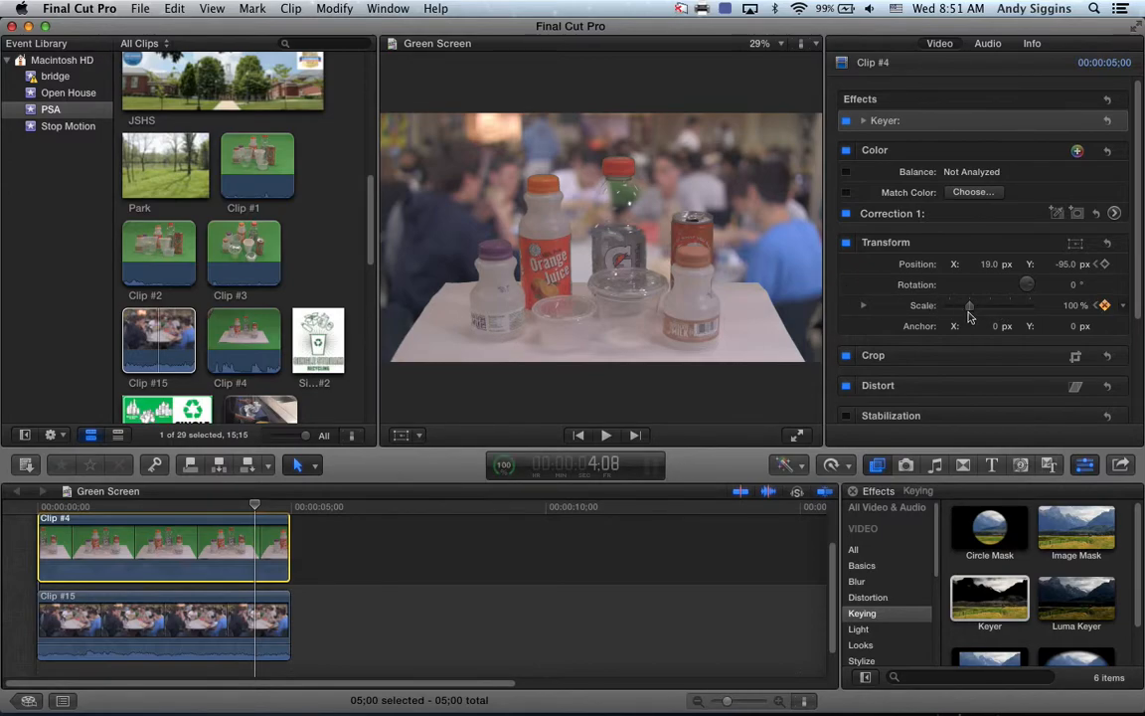
mouse_move(995, 266)
mouse_down()
mouse_move(995, 232)
mouse_move(990, 261)
mouse_up()
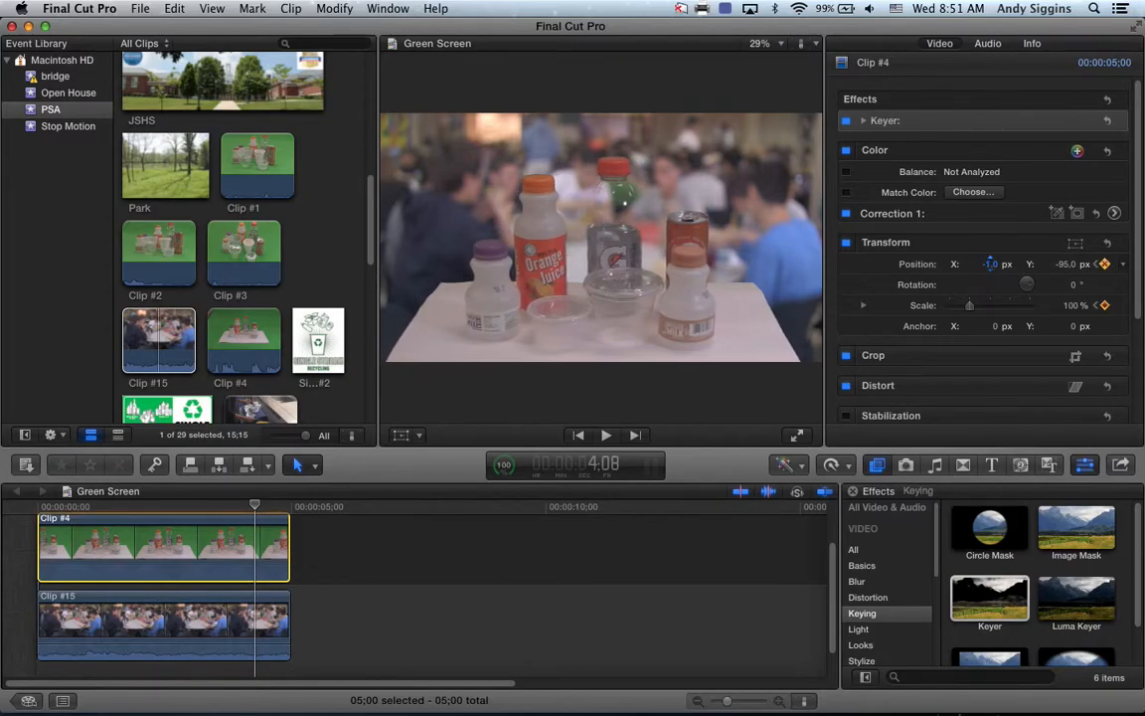
drag(1066, 264, 1066, 268)
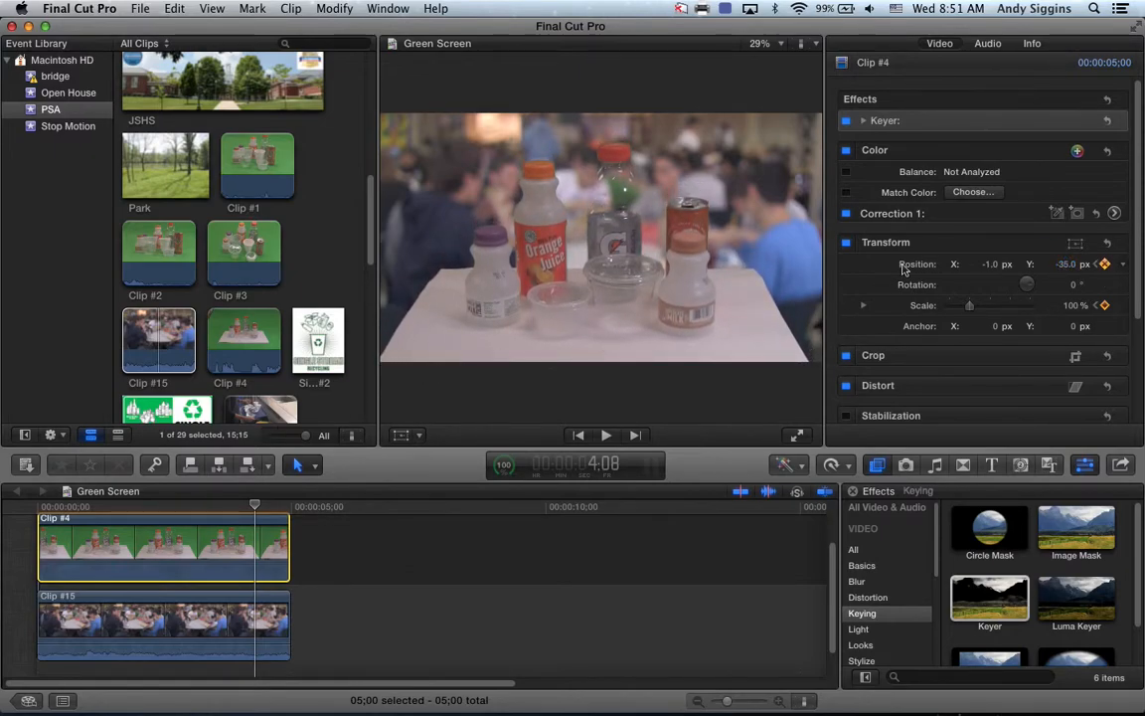
drag(1070, 267, 1069, 268)
drag(992, 264, 989, 262)
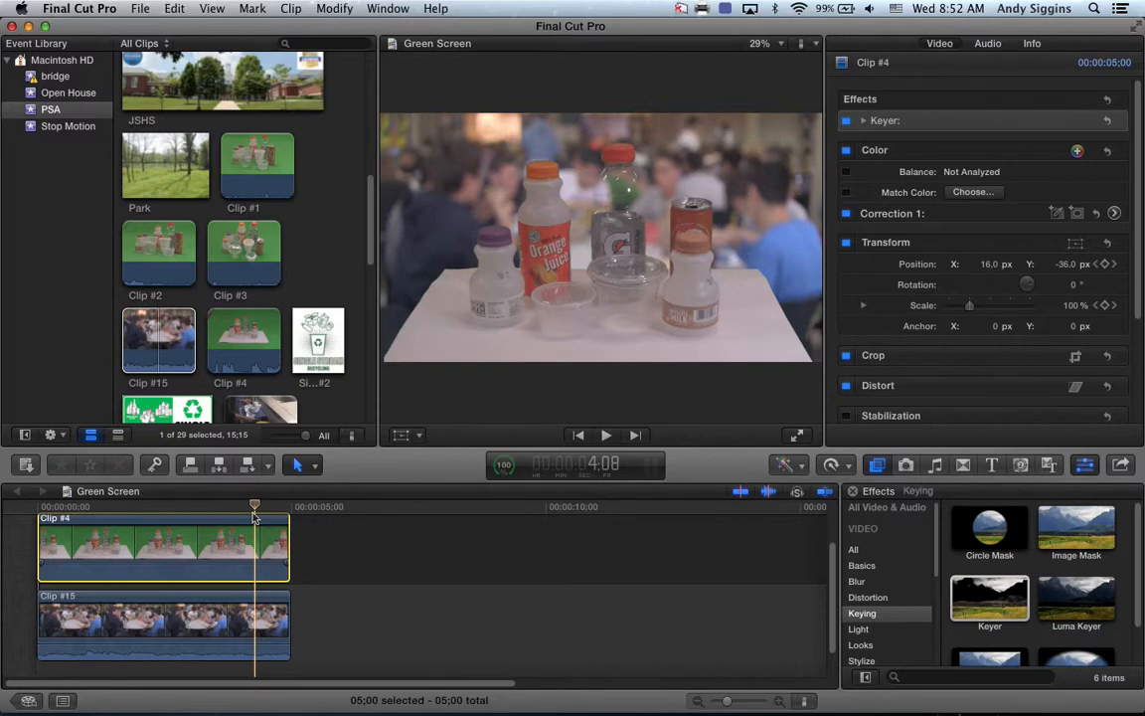
Step: Scrub the timeline to preview the bottles growing to full size, then switch to QuickTime Player
drag(256, 511, 37, 514)
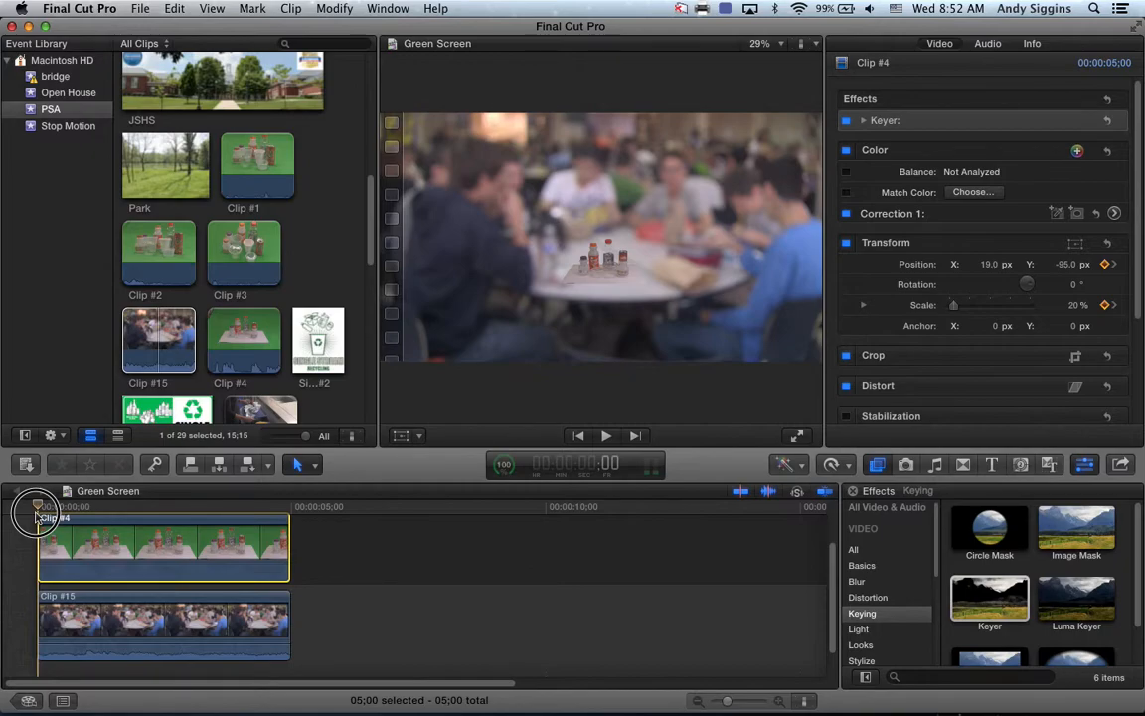
drag(37, 514, 285, 510)
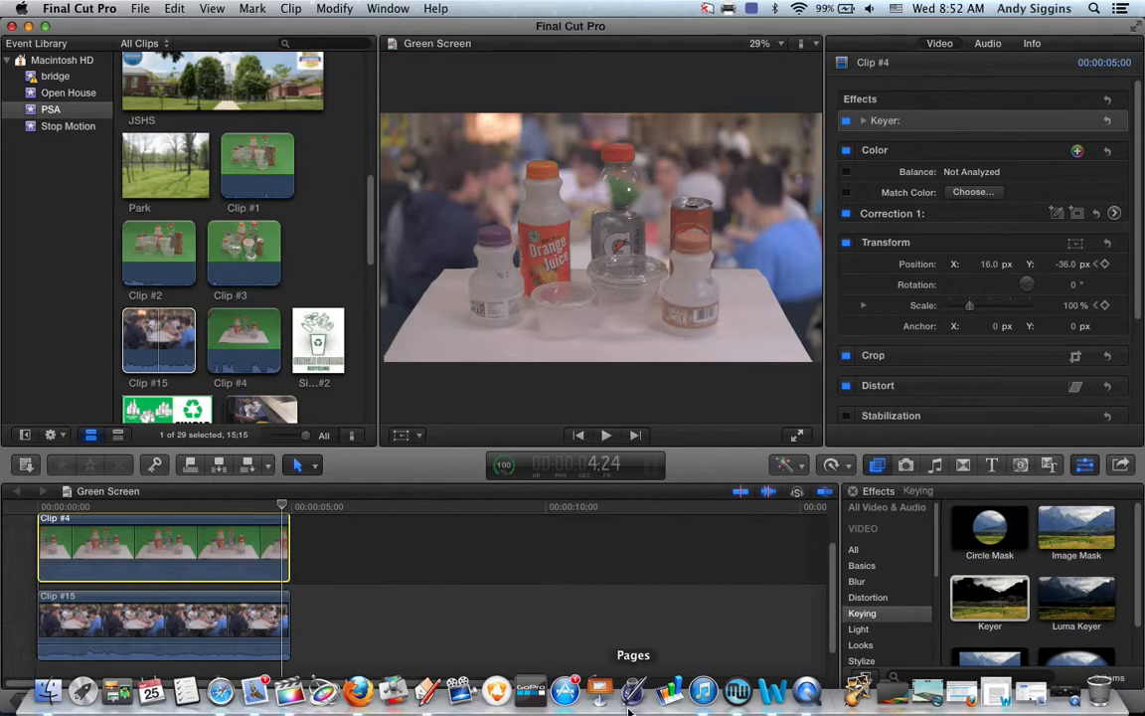
click(1061, 694)
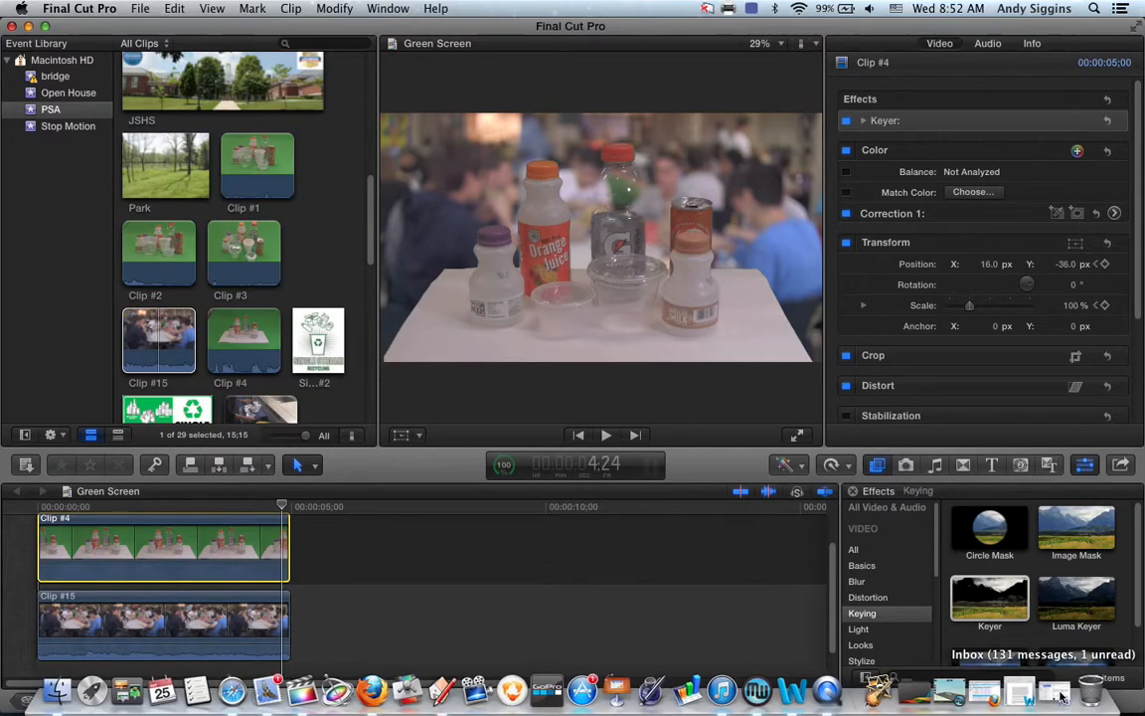